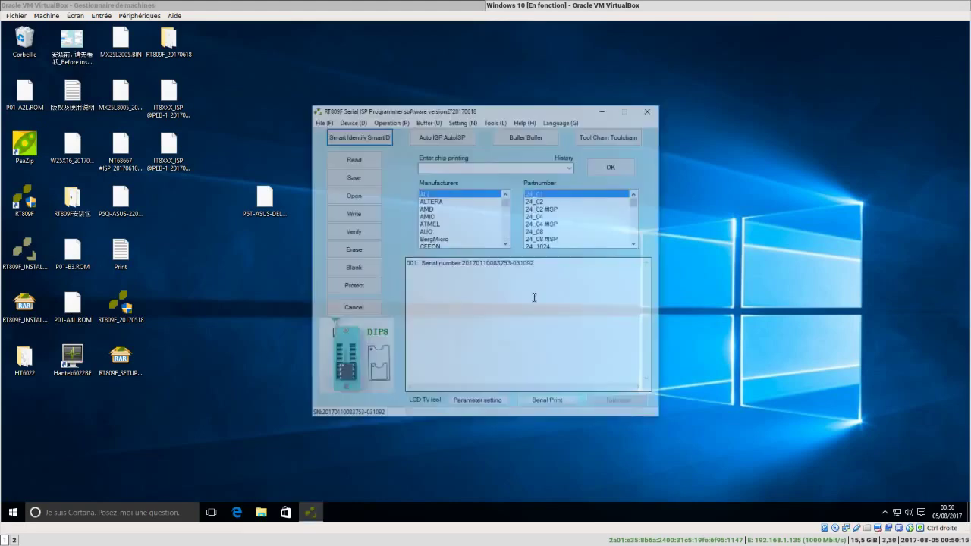
pyautogui.scroll(-6, 470, 219)
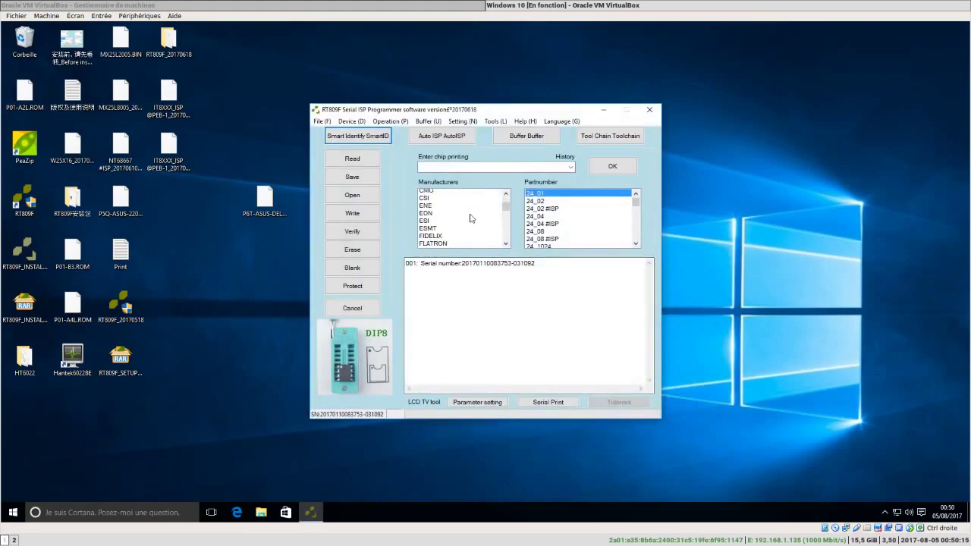
pyautogui.scroll(-2, 478, 228)
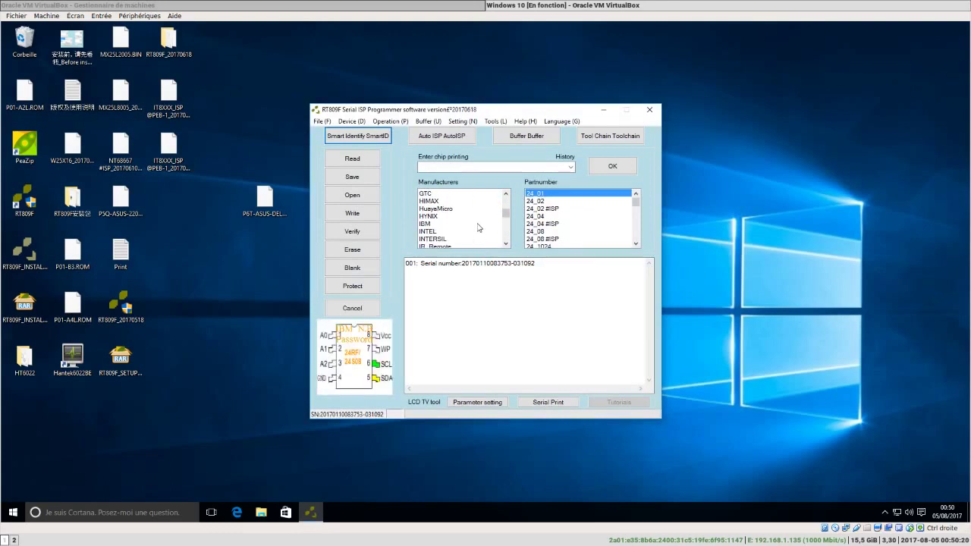
pyautogui.scroll(-1, 478, 227)
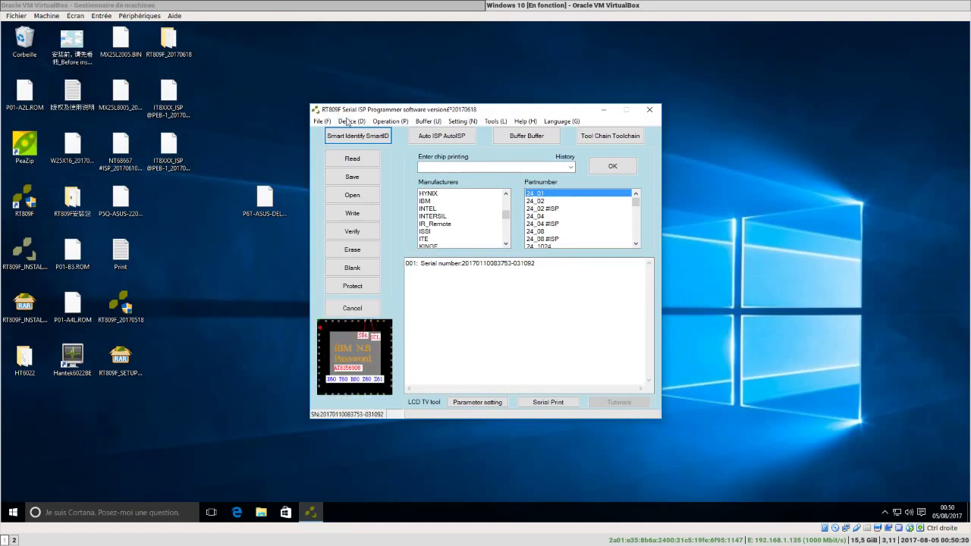
pyautogui.click(562, 122)
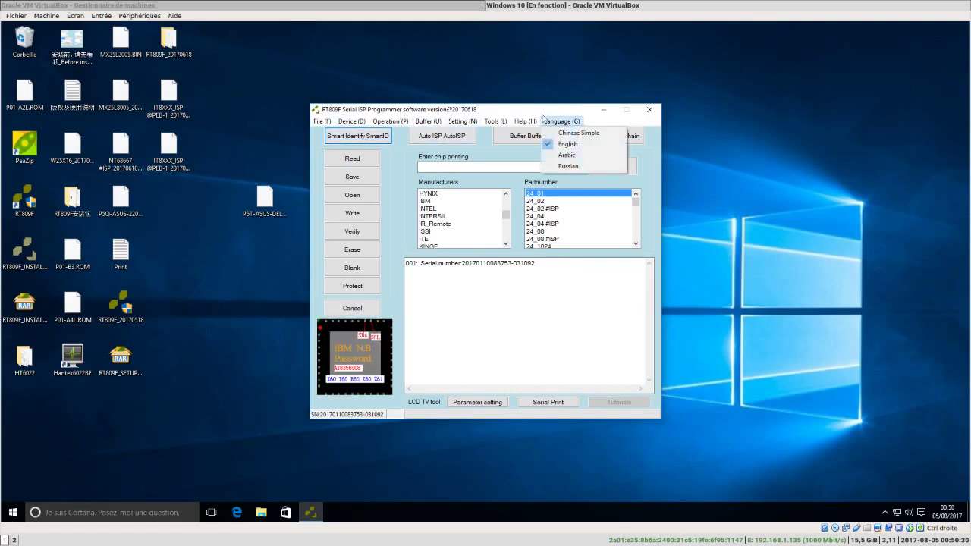
pyautogui.click(582, 144)
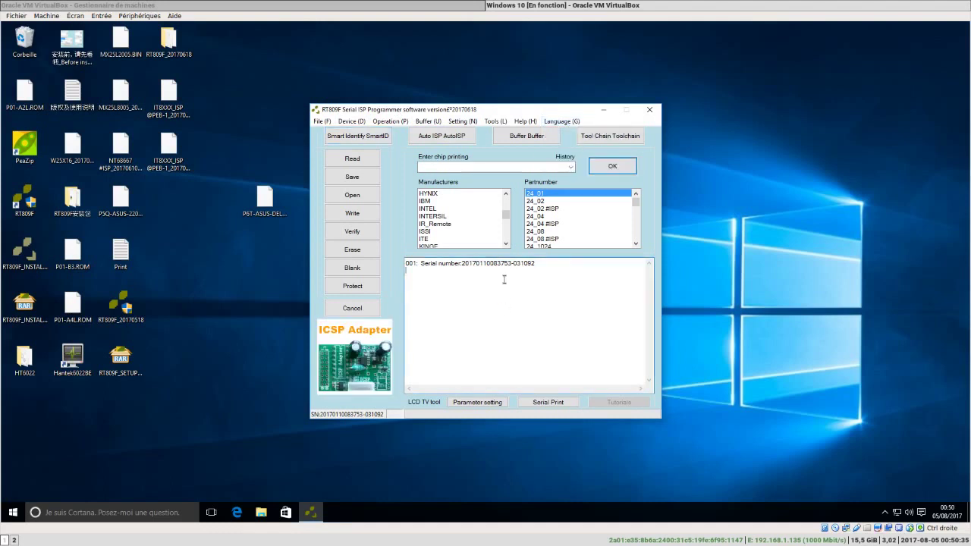
pyautogui.click(426, 239)
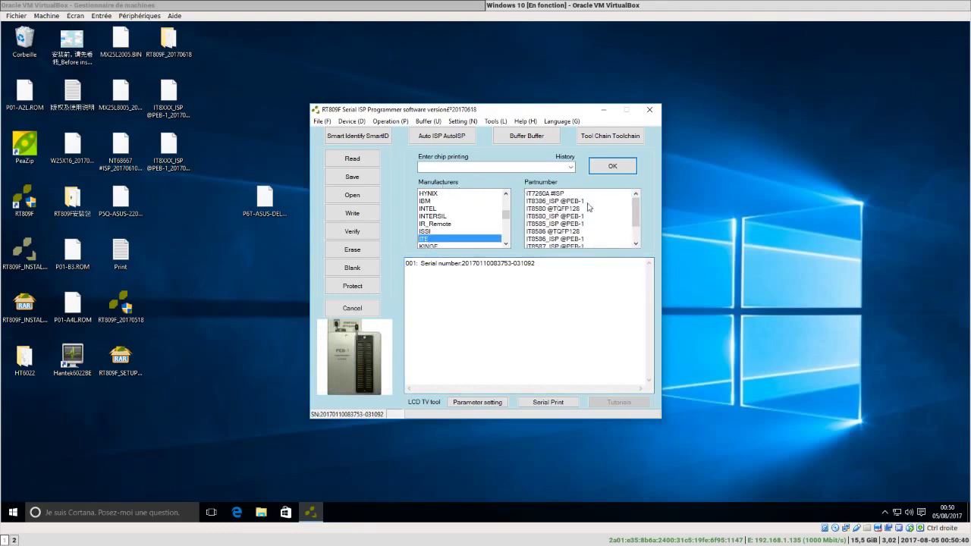
pyautogui.scroll(-1, 590, 207)
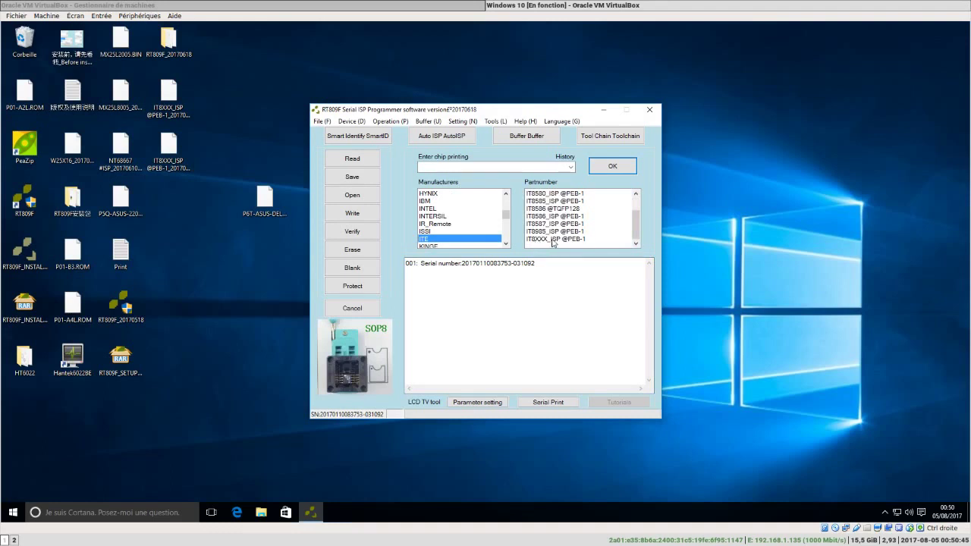
pyautogui.click(553, 240)
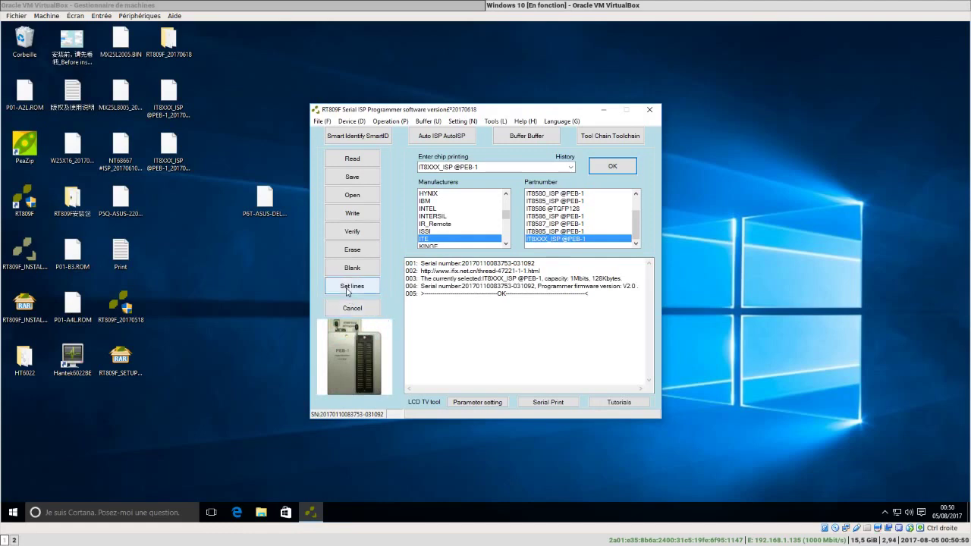
# - In the IT8XXX ISP line settings, try to modify the Adapter profile and add a new profile copied from ASUS K555L
pyautogui.click(348, 288)
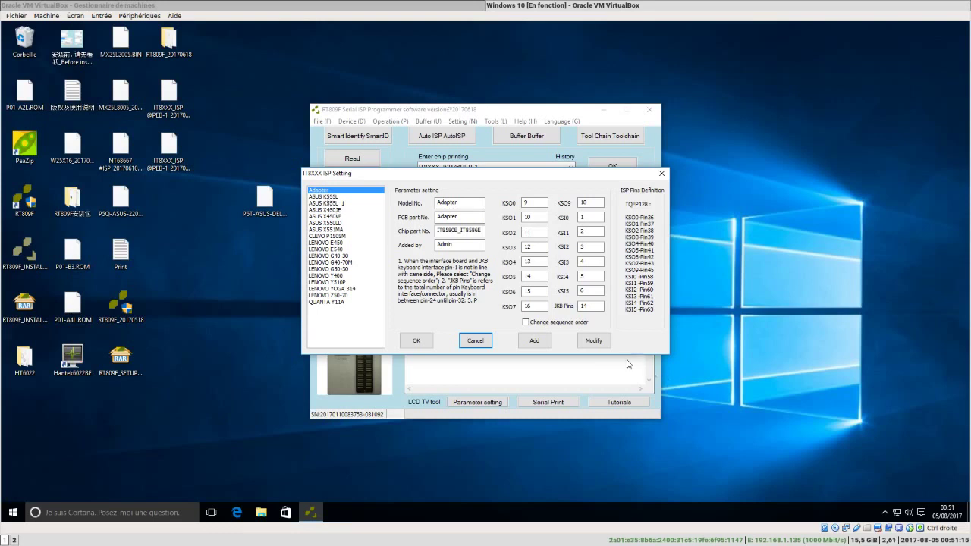
pyautogui.click(599, 341)
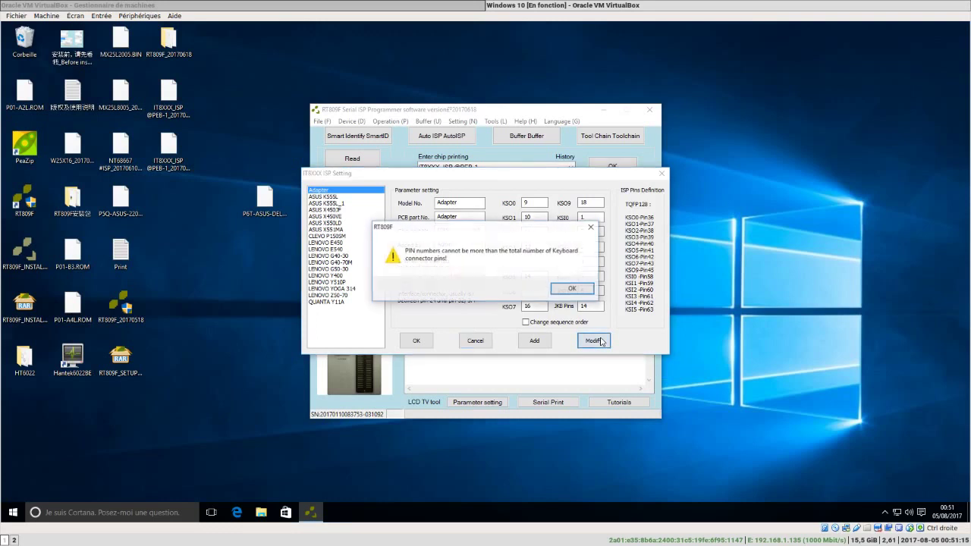
pyautogui.click(580, 289)
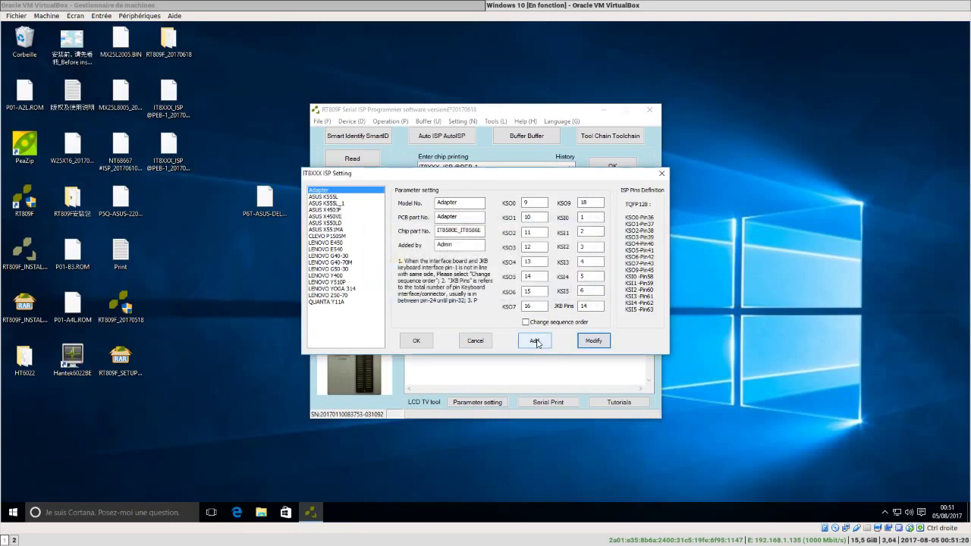
pyautogui.click(336, 197)
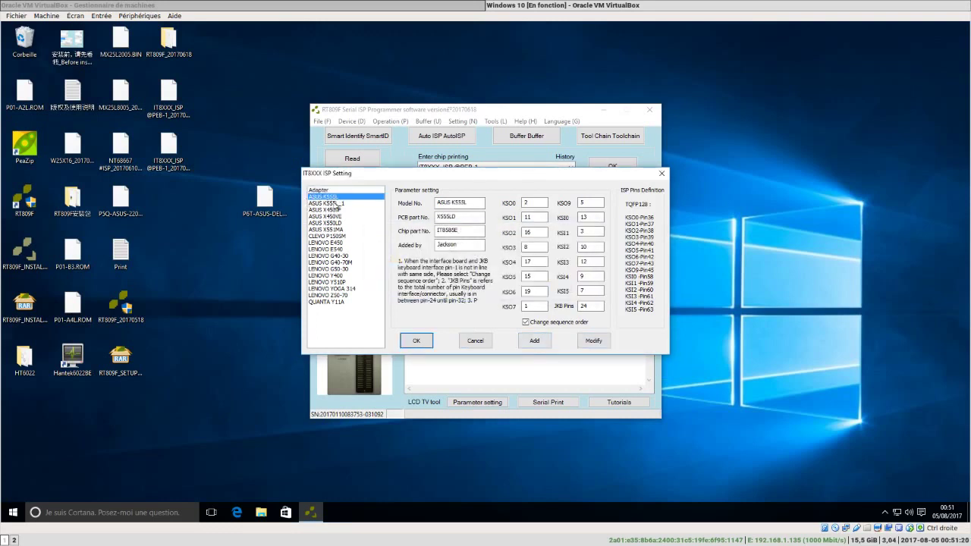
pyautogui.click(544, 343)
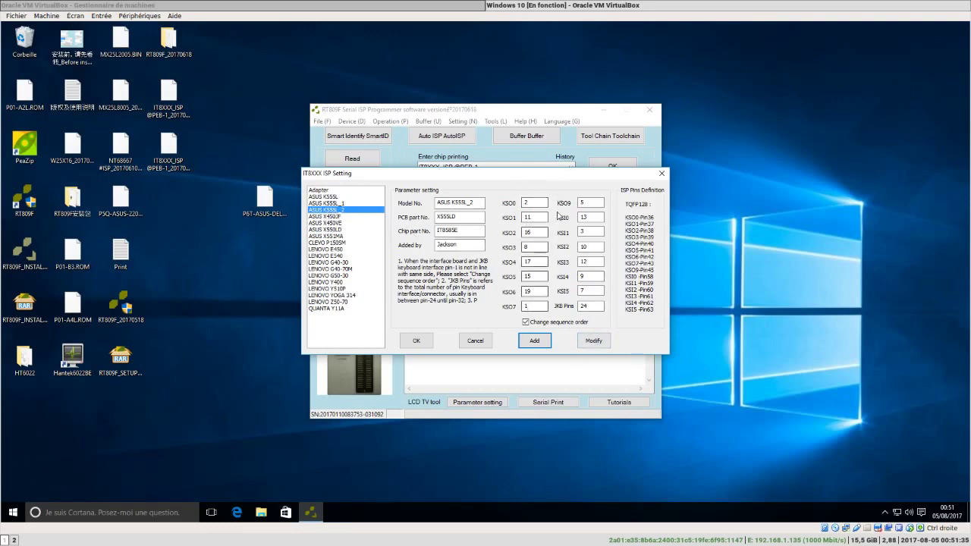
# - Choose the QUANTA Y11A keyboard connector profile and apply its pin settings to the chip
pyautogui.click(344, 308)
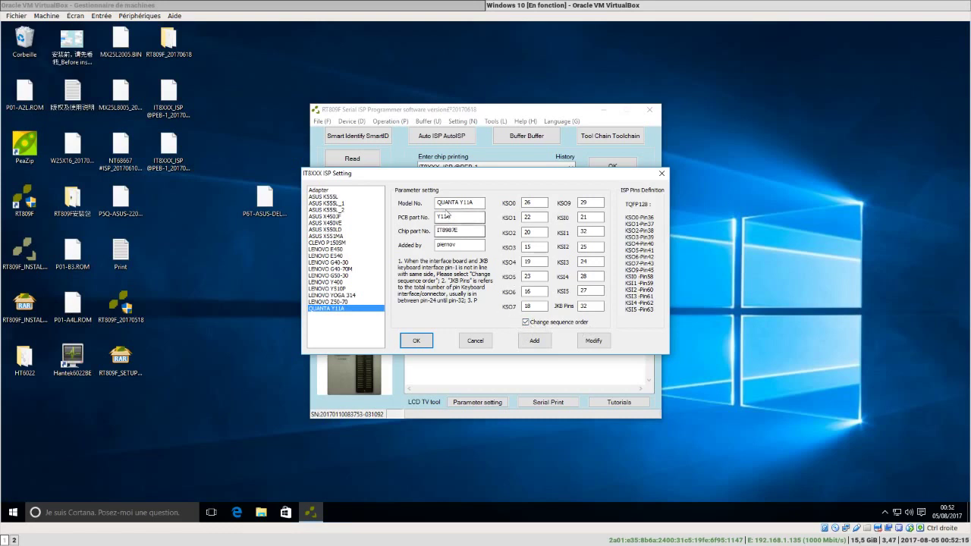
pyautogui.click(535, 202)
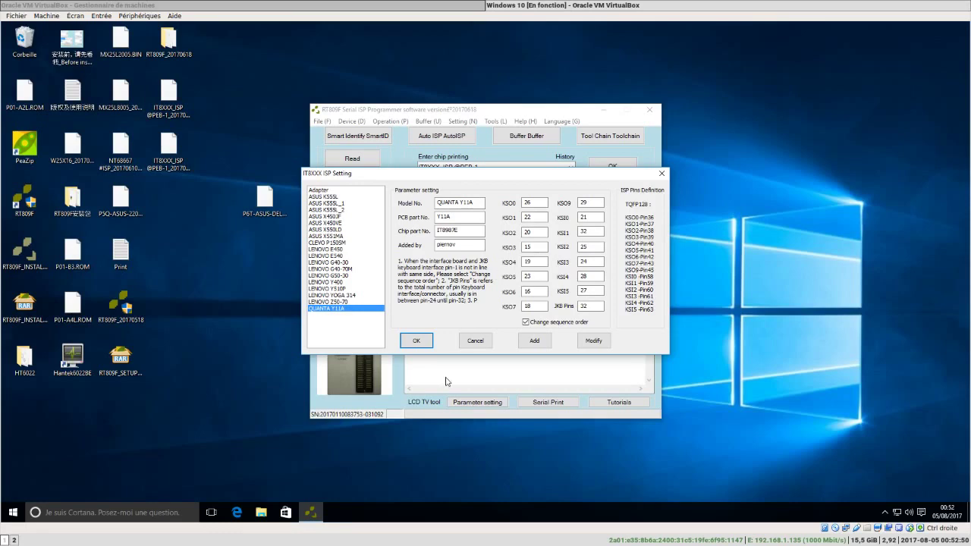
pyautogui.click(415, 340)
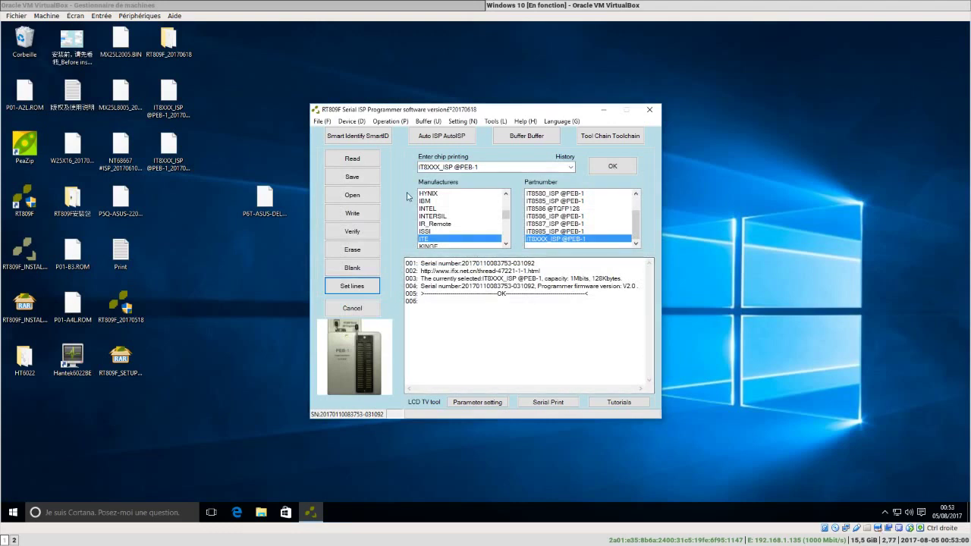
pyautogui.click(352, 158)
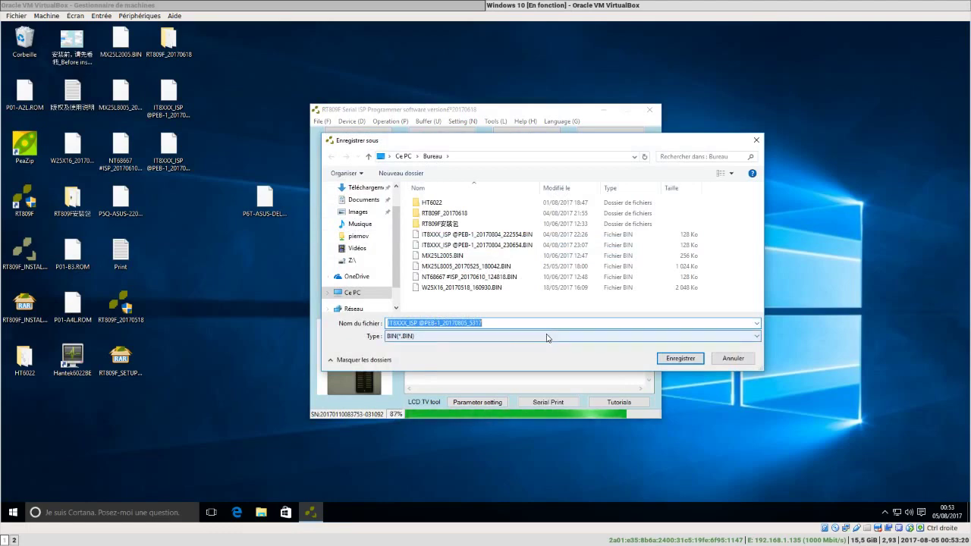
pyautogui.click(686, 362)
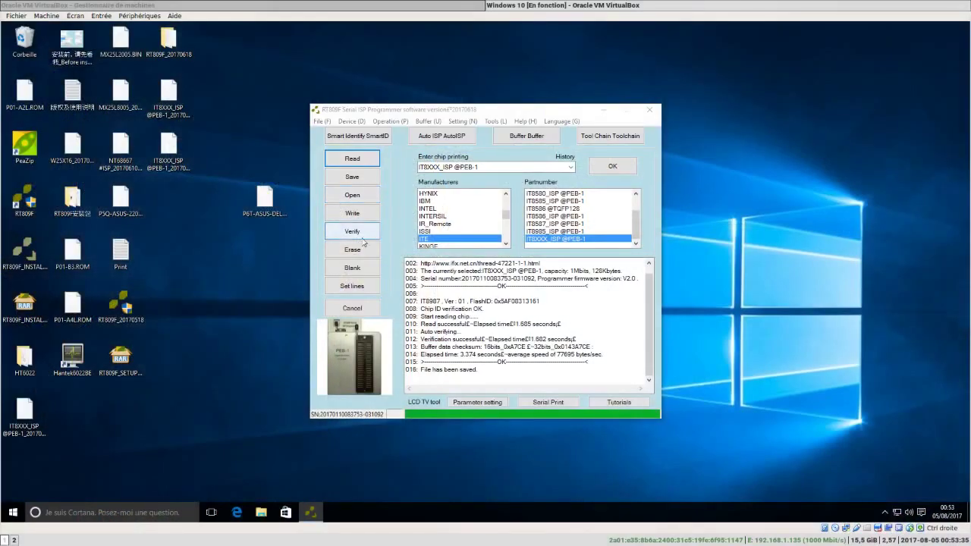
pyautogui.click(351, 196)
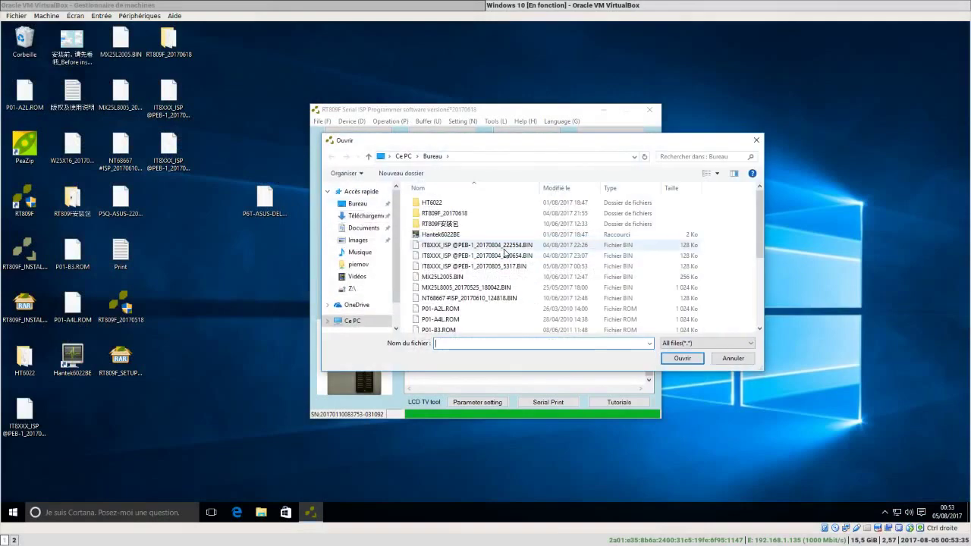
pyautogui.click(507, 249)
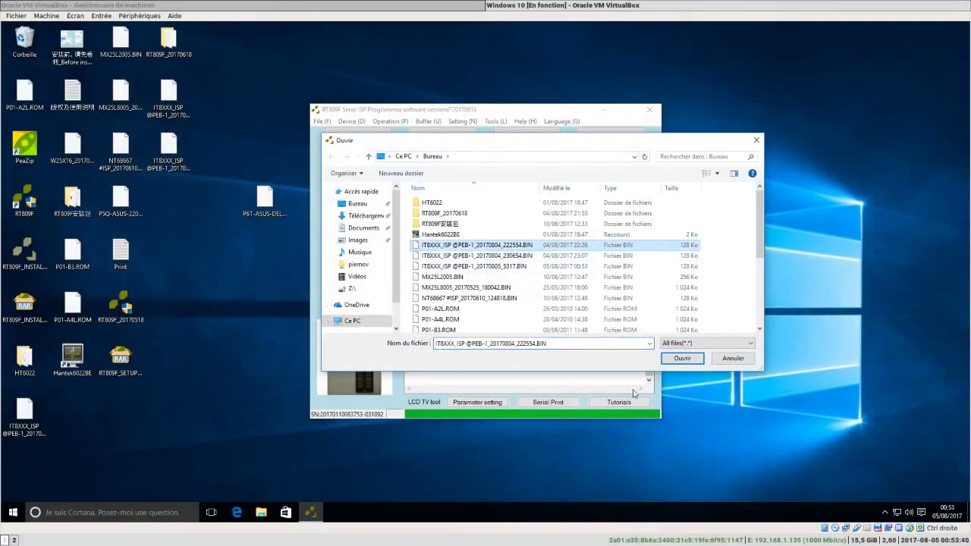
pyautogui.click(670, 362)
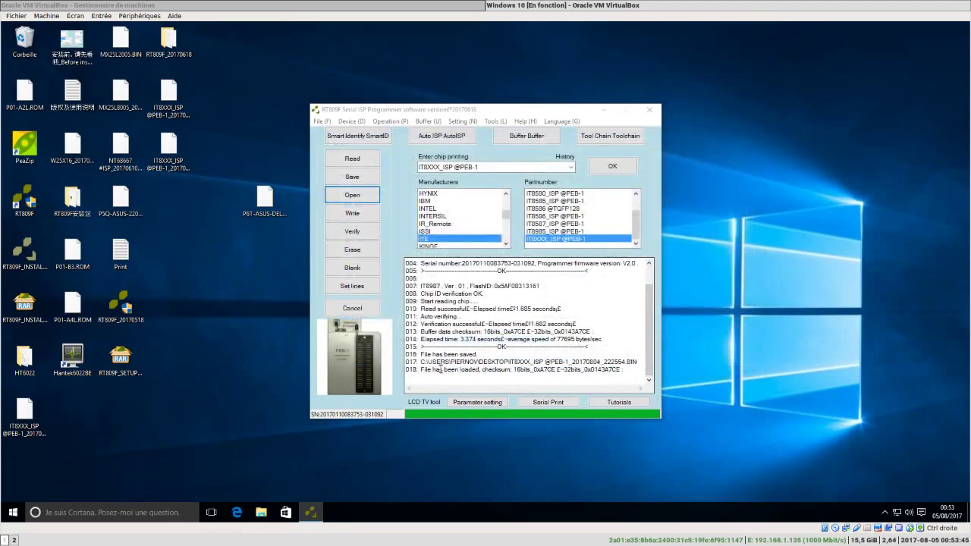
pyautogui.click(373, 213)
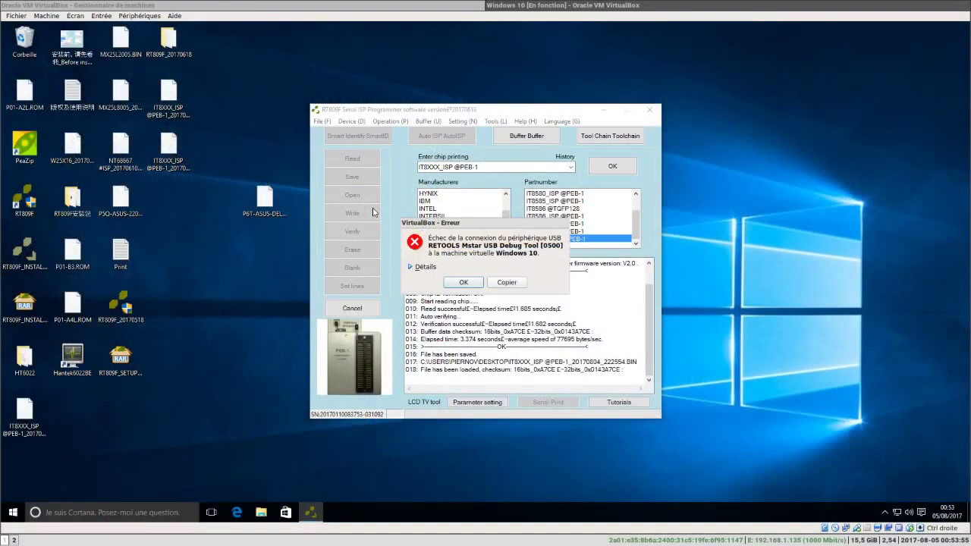
pyautogui.click(461, 282)
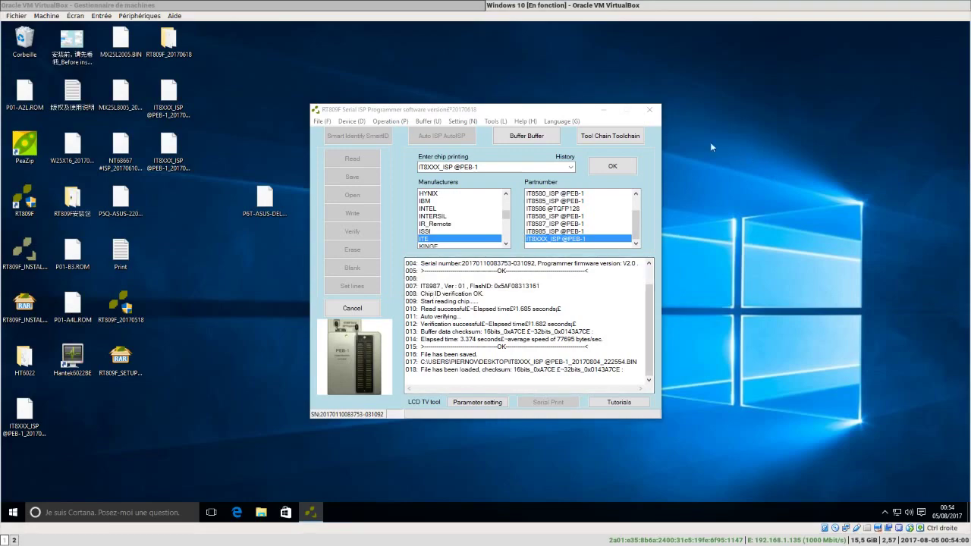
# - Close and relaunch the RT809F programmer software, authorizing it to make changes to the computer
pyautogui.click(649, 110)
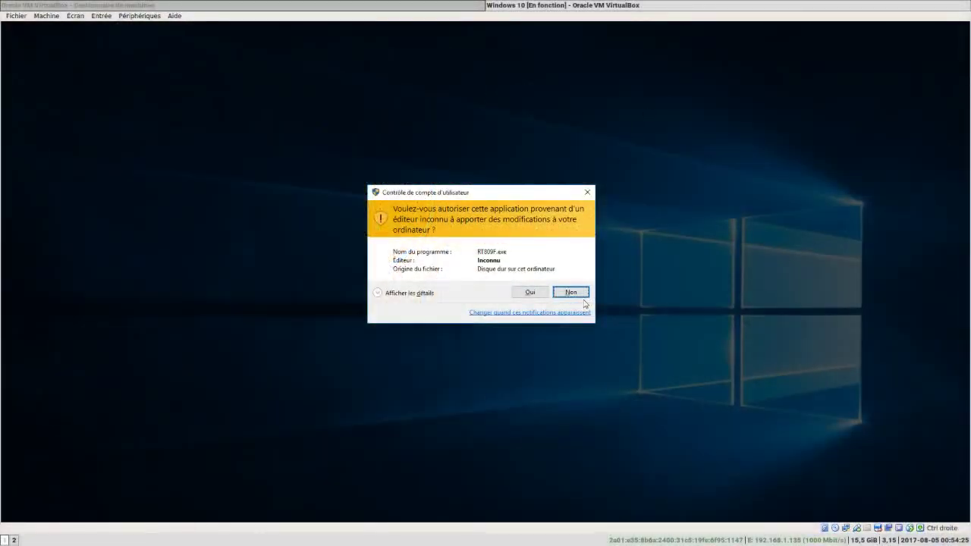
pyautogui.click(530, 292)
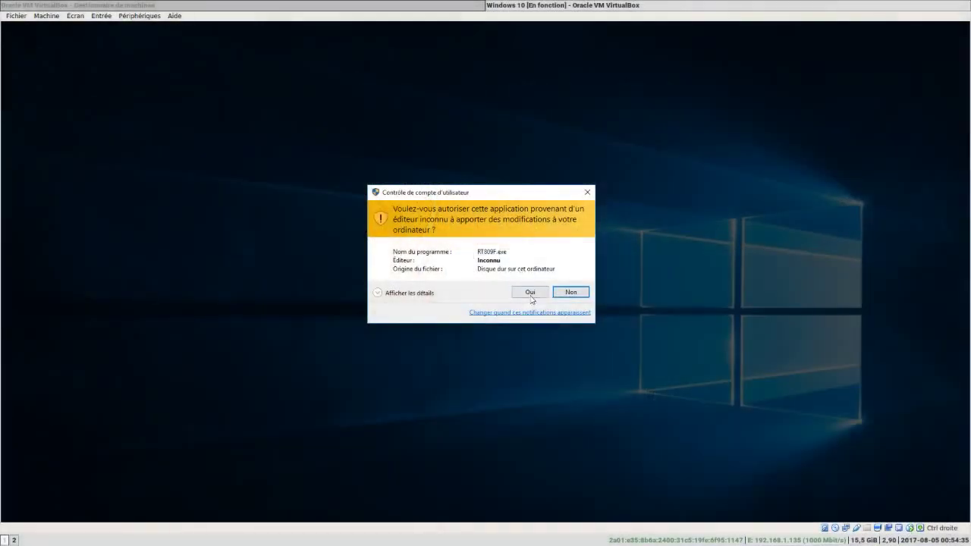
pyautogui.click(530, 293)
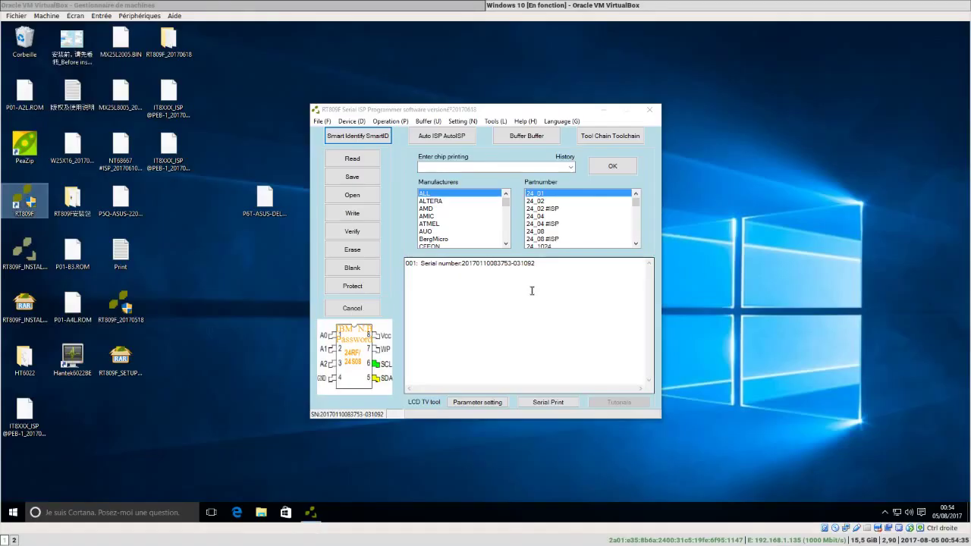
pyautogui.scroll(-10, 455, 228)
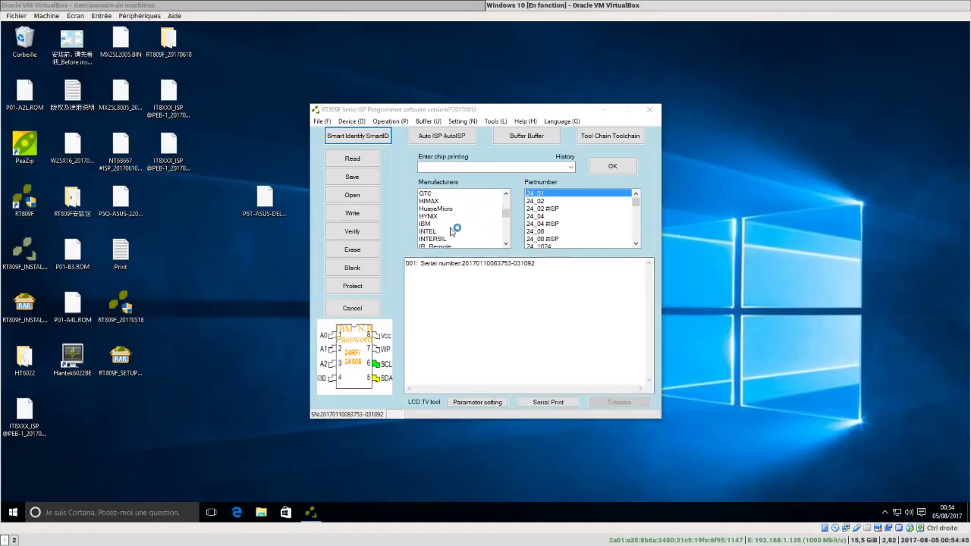
pyautogui.scroll(3, 446, 235)
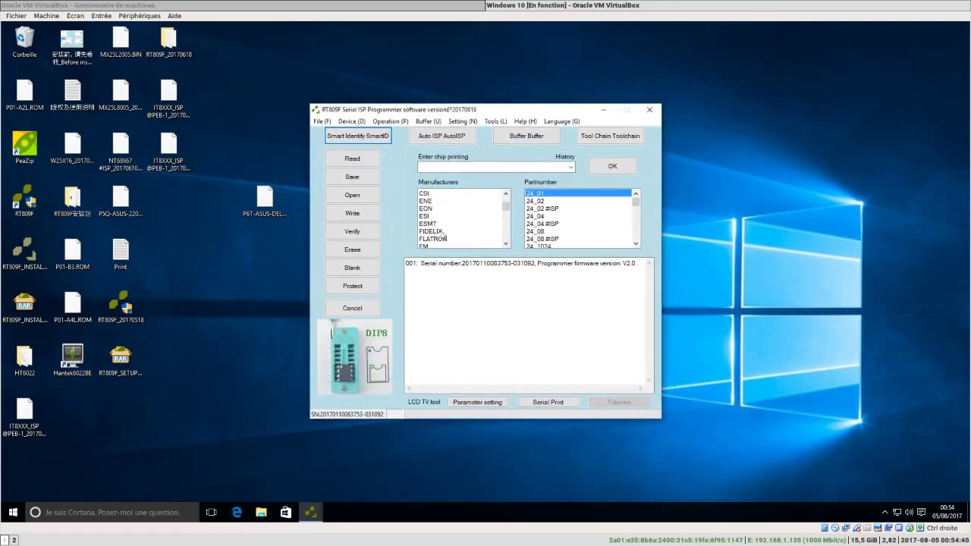
pyautogui.scroll(-3, 443, 235)
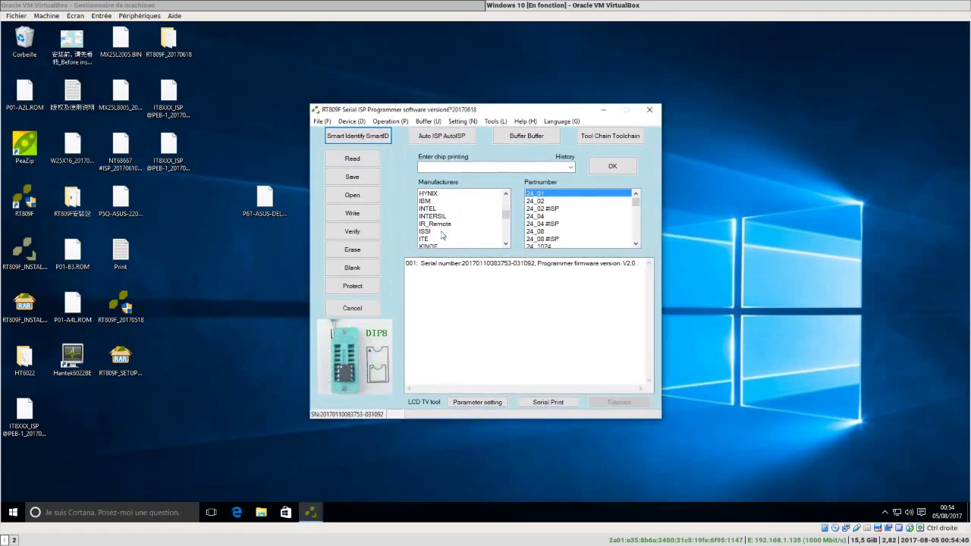
pyautogui.click(438, 239)
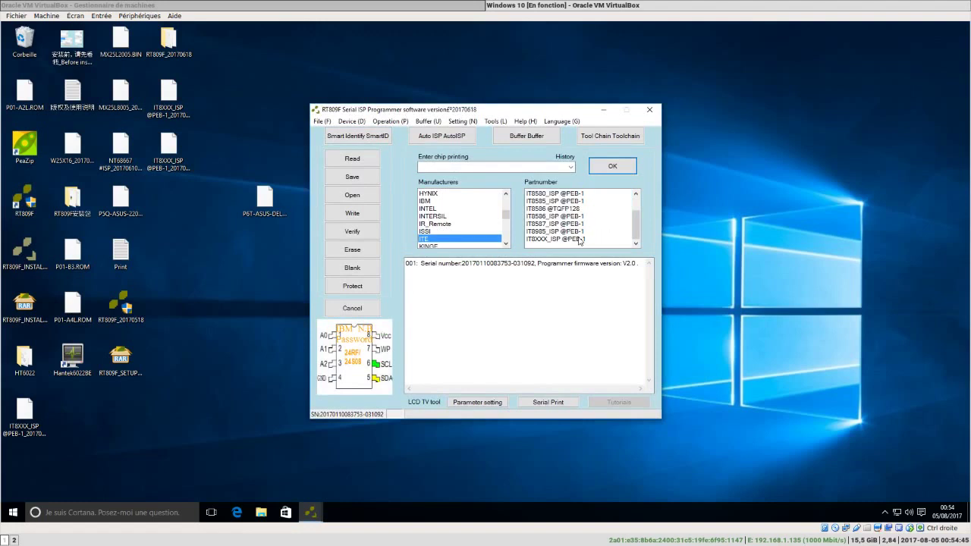
pyautogui.click(579, 240)
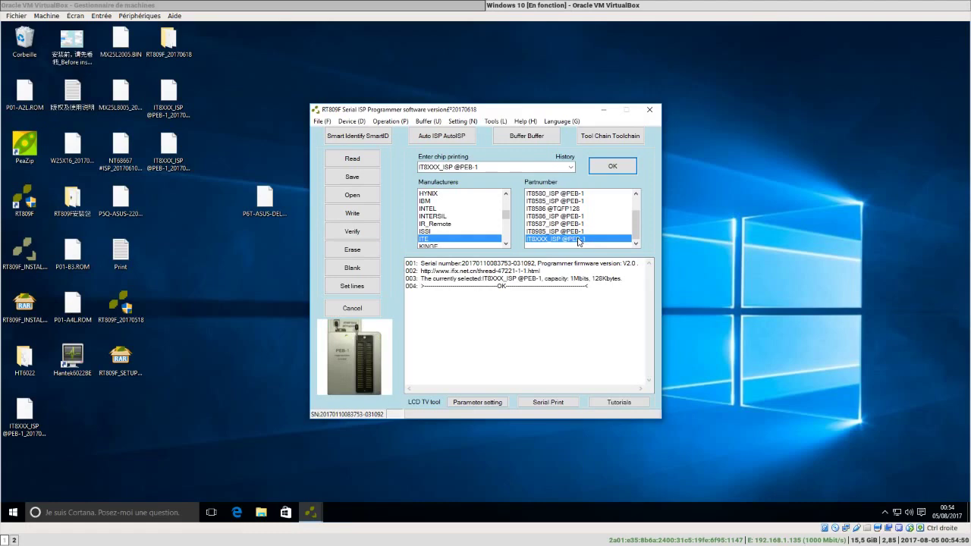
pyautogui.click(352, 286)
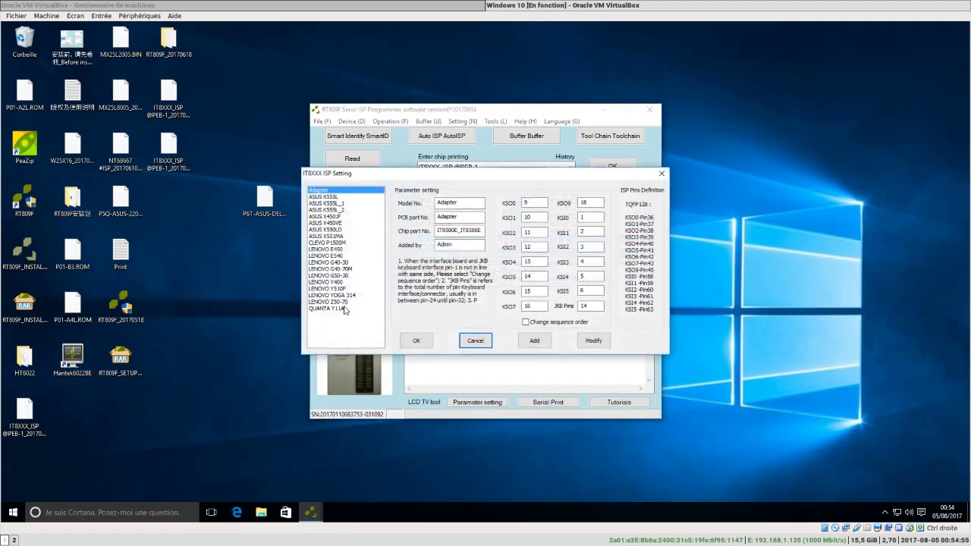
pyautogui.click(416, 342)
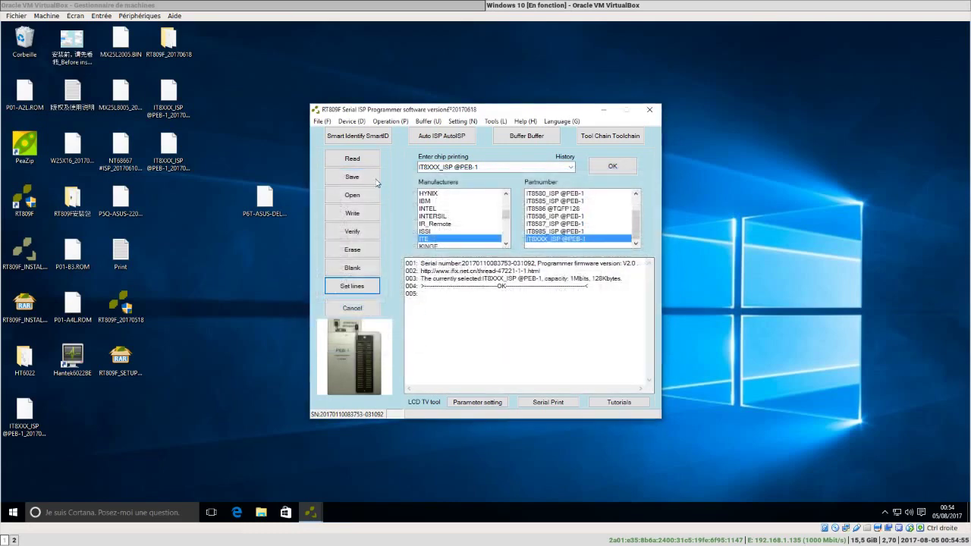
pyautogui.click(364, 199)
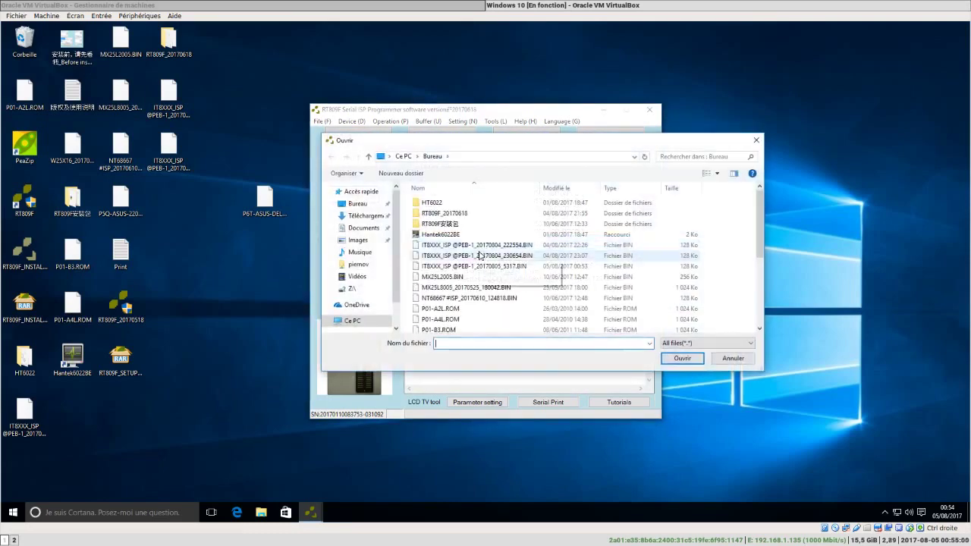
pyautogui.doubleClick(508, 251)
pyautogui.click(370, 215)
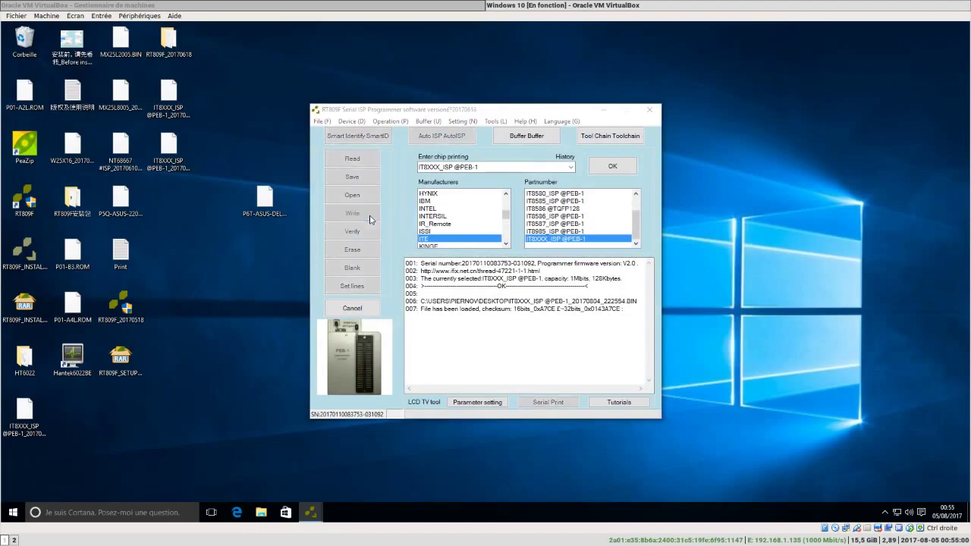